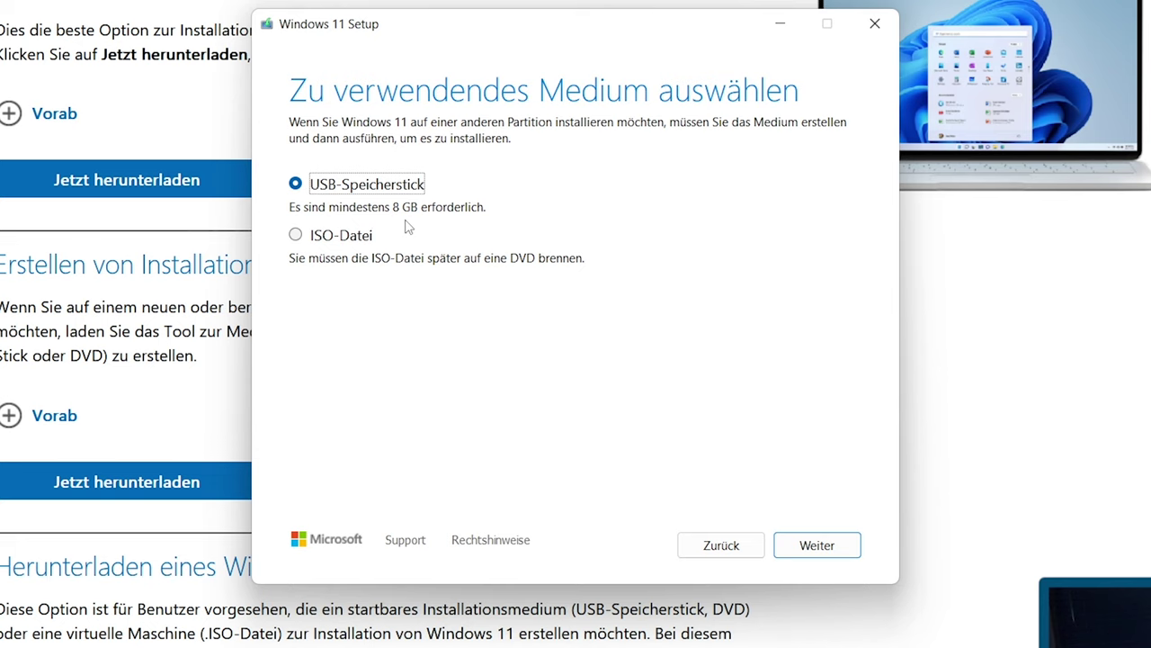
Step: Choose USB-Speicherstick as the Windows 11 installation medium and create it on drive J: (Keine Bezeichnung)
key("Return")
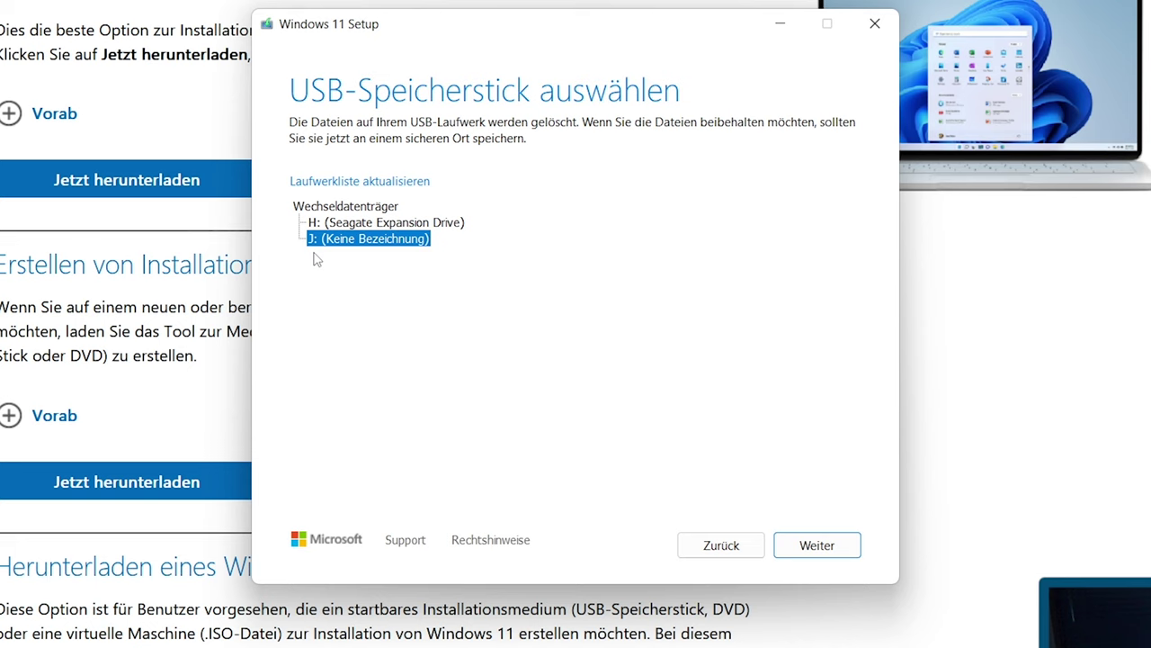
left_click(396, 228)
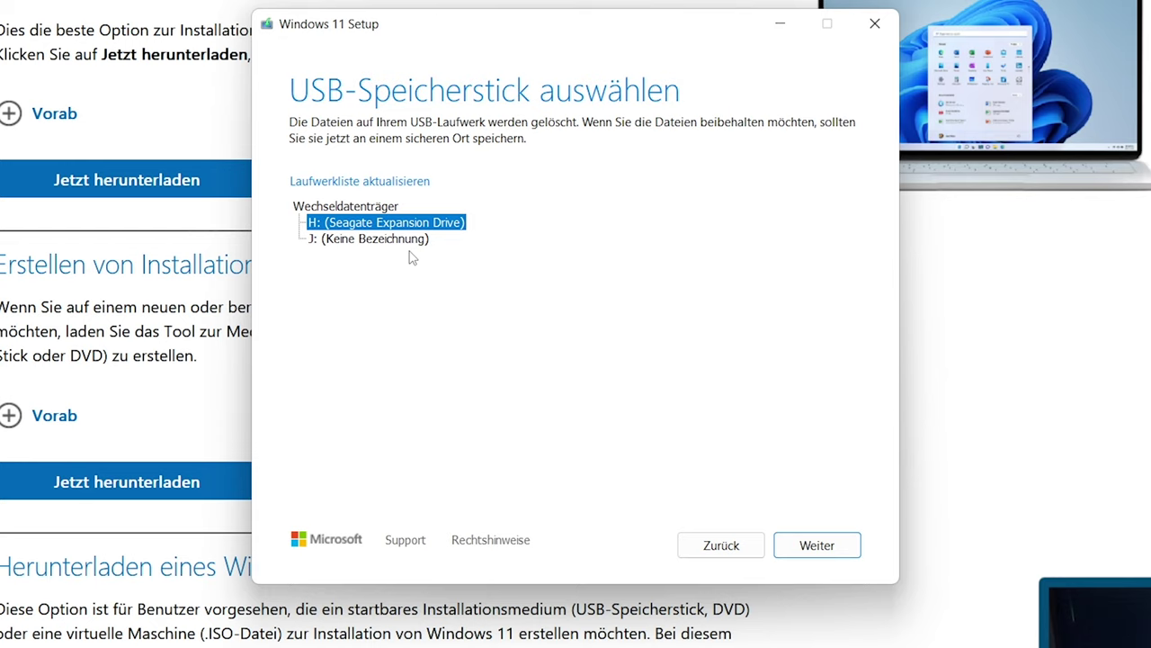
left_click(403, 243)
key("Return")
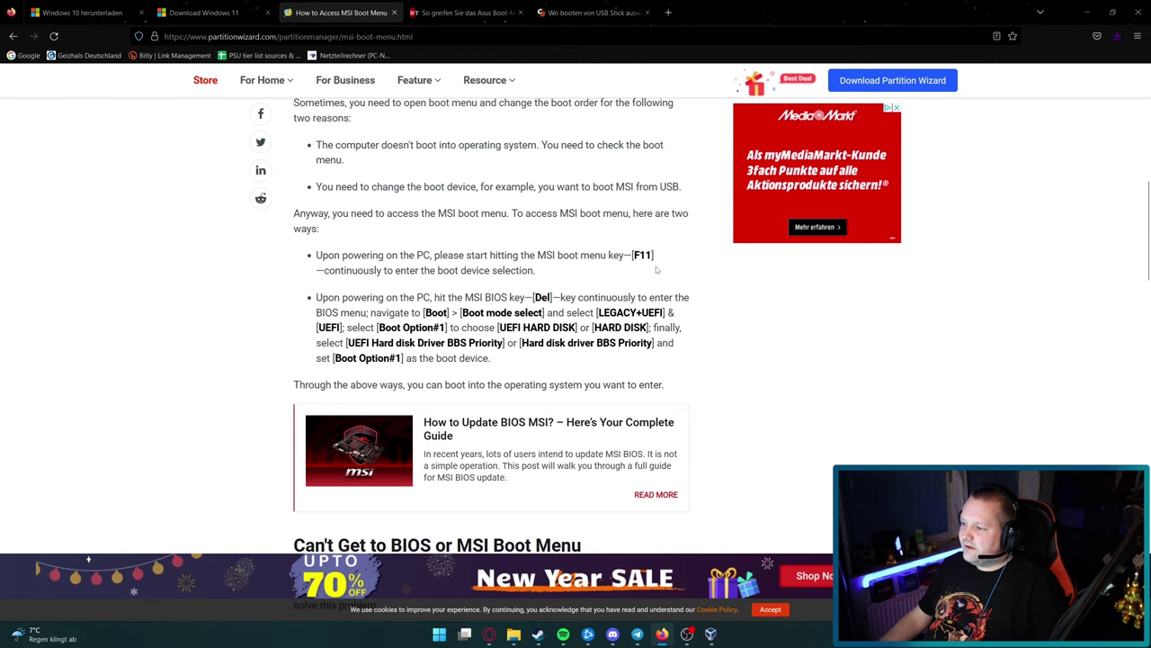
Step: Check the opened web pages for the boot menu keys of MSI, Asus and Gigabyte mainboards
key("ctrl+Tab")
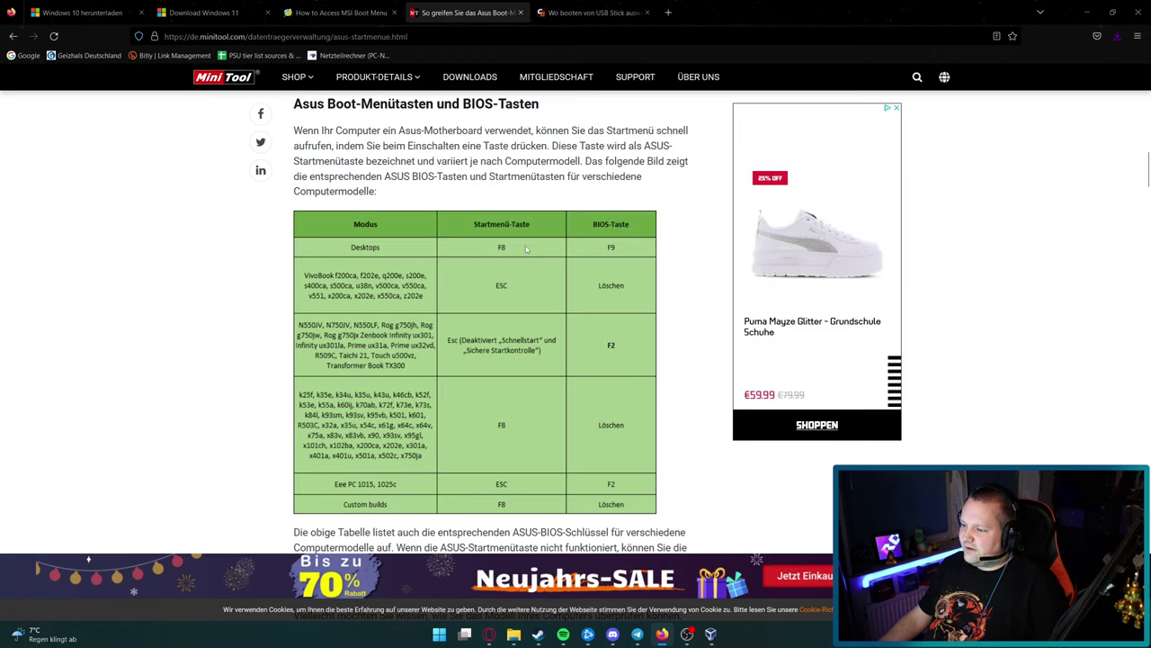
key("ctrl+Tab")
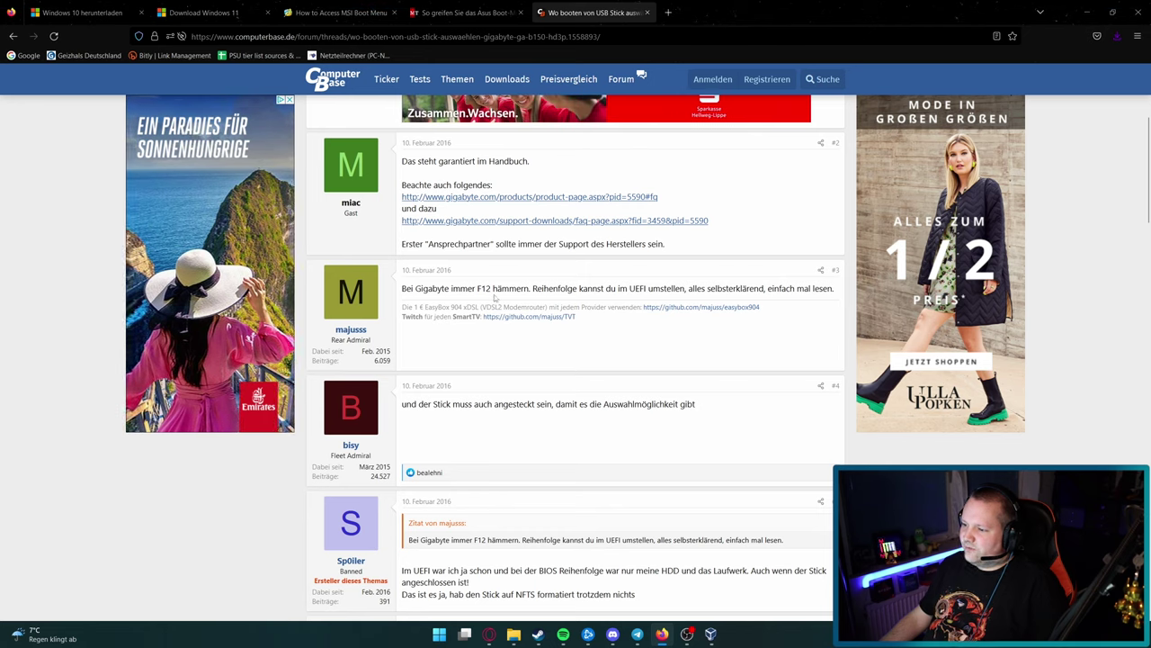
key("ctrl+Tab")
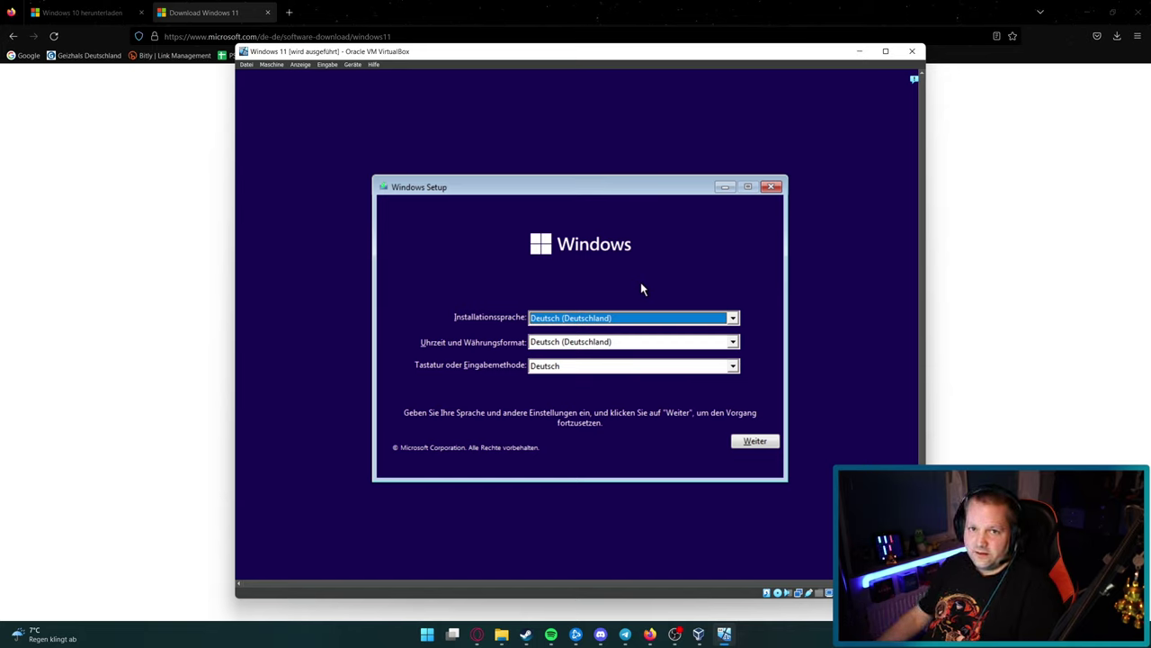
Step: Start the Windows installation with the German language settings and no product key, choosing the Windows 11 Pro edition
left_click(753, 441)
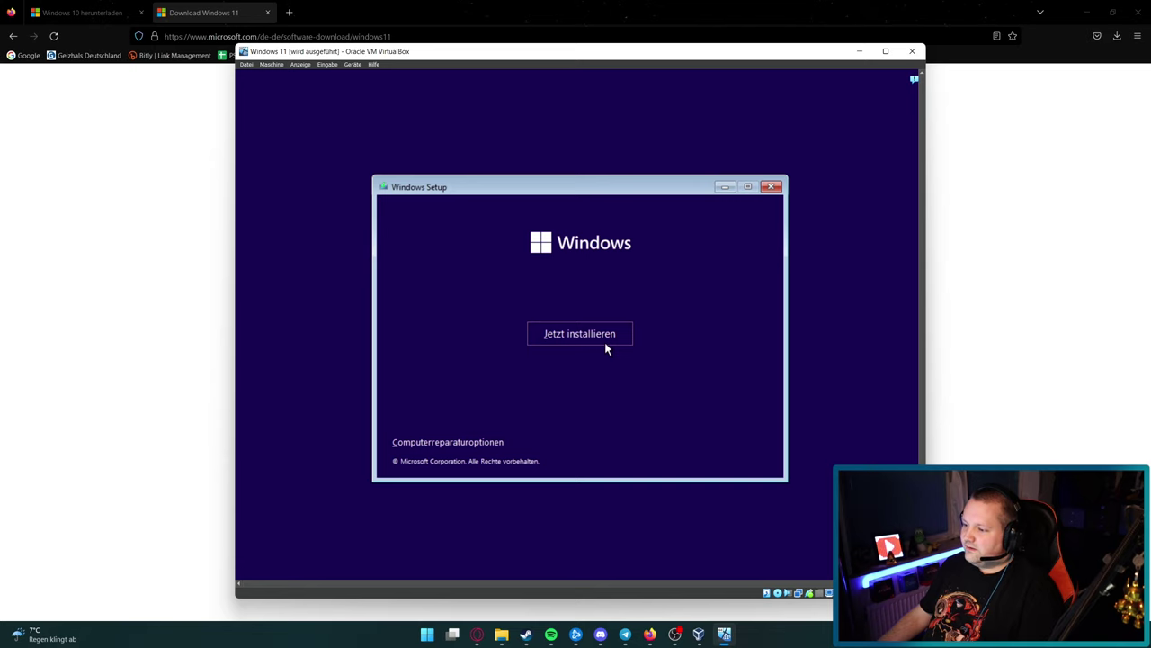
left_click(604, 338)
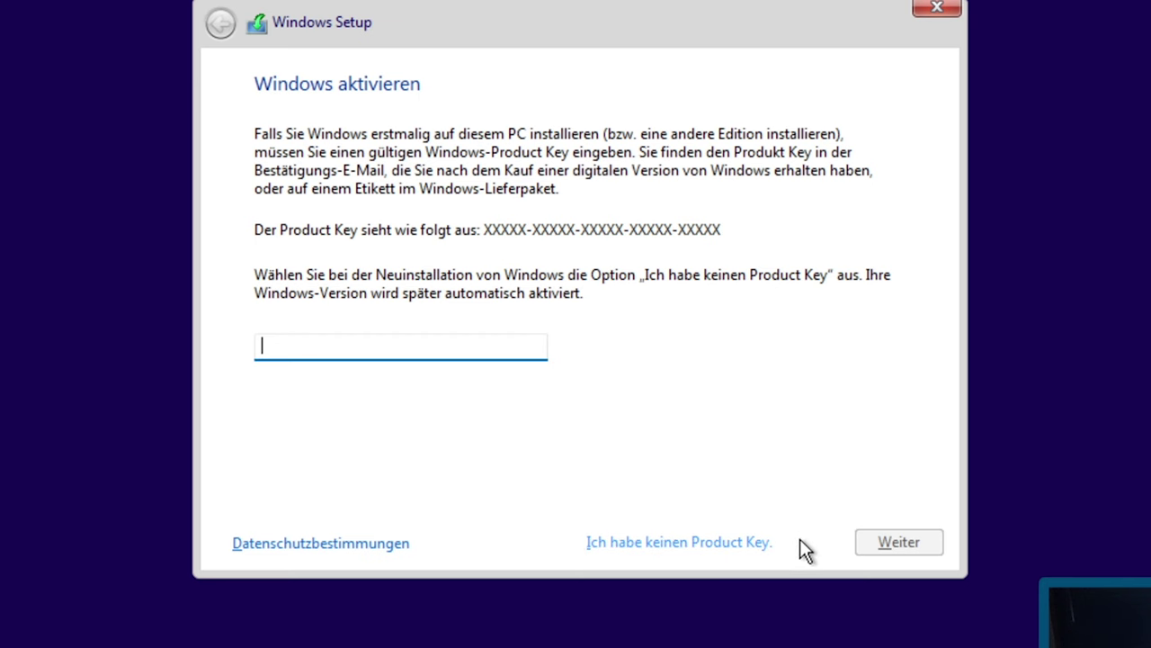
left_click(748, 545)
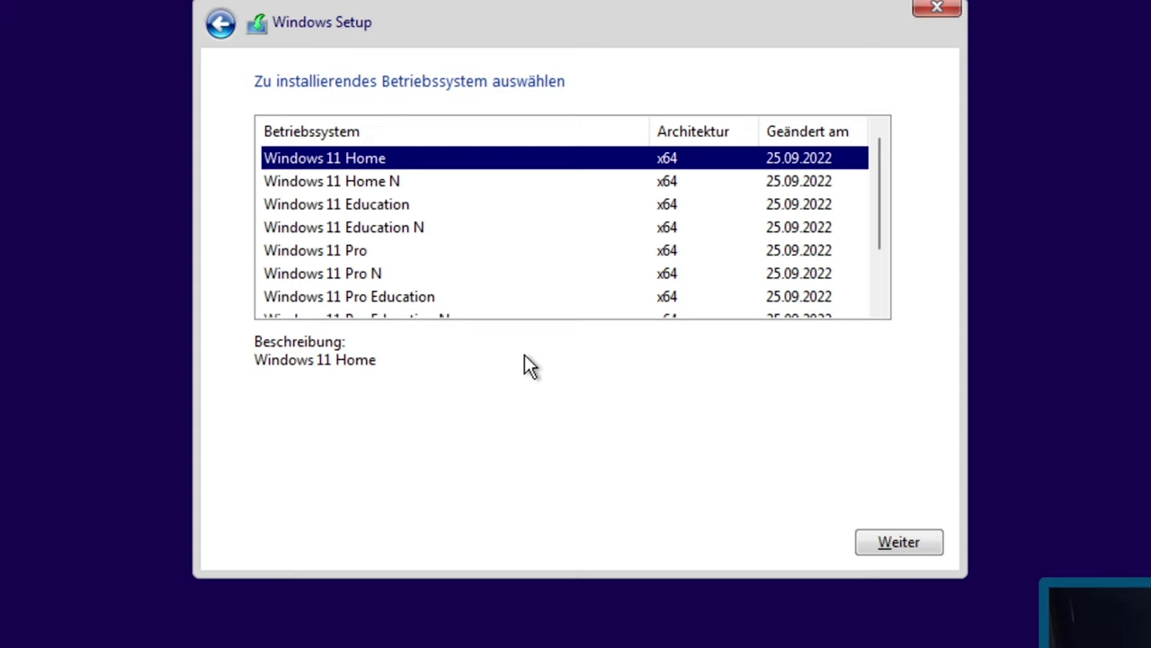
left_click(382, 261)
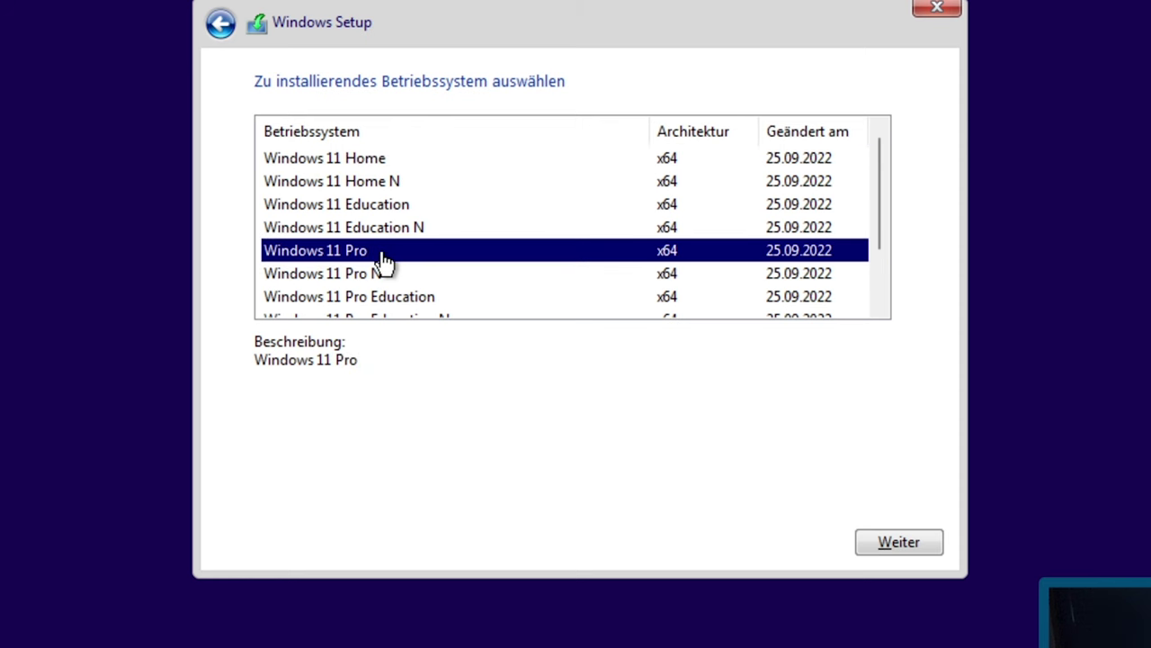
left_click(882, 544)
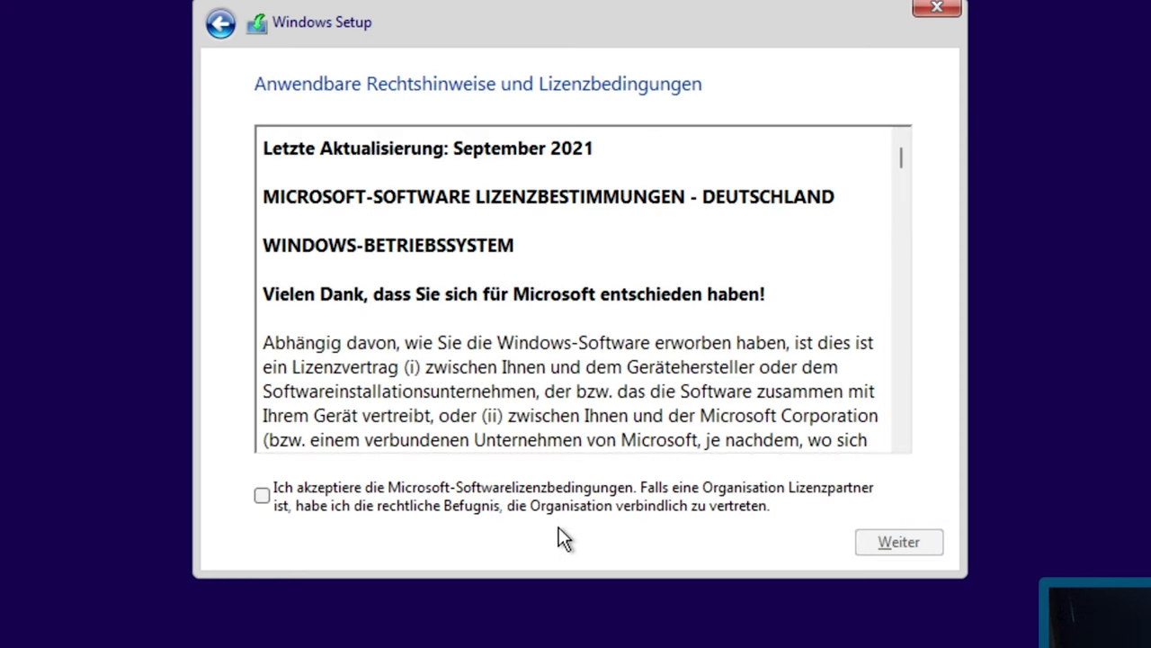
Step: Accept the licence terms and start a custom installation of Windows on the unallocated 80 GB drive space
left_click(262, 495)
key("Return")
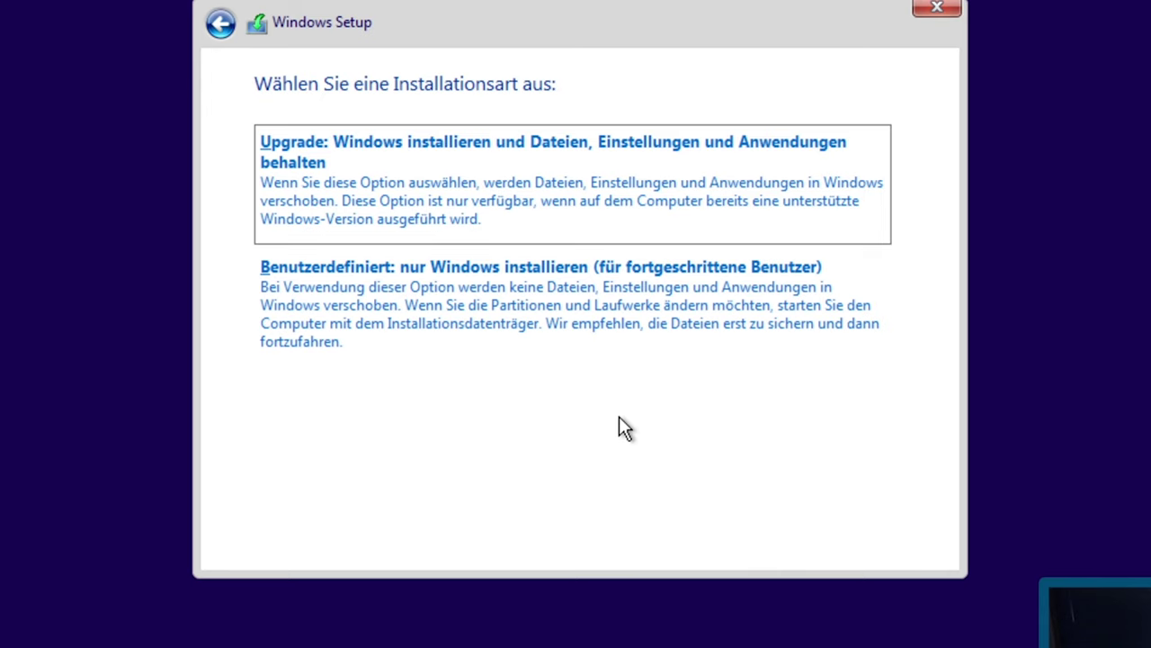
left_click(573, 328)
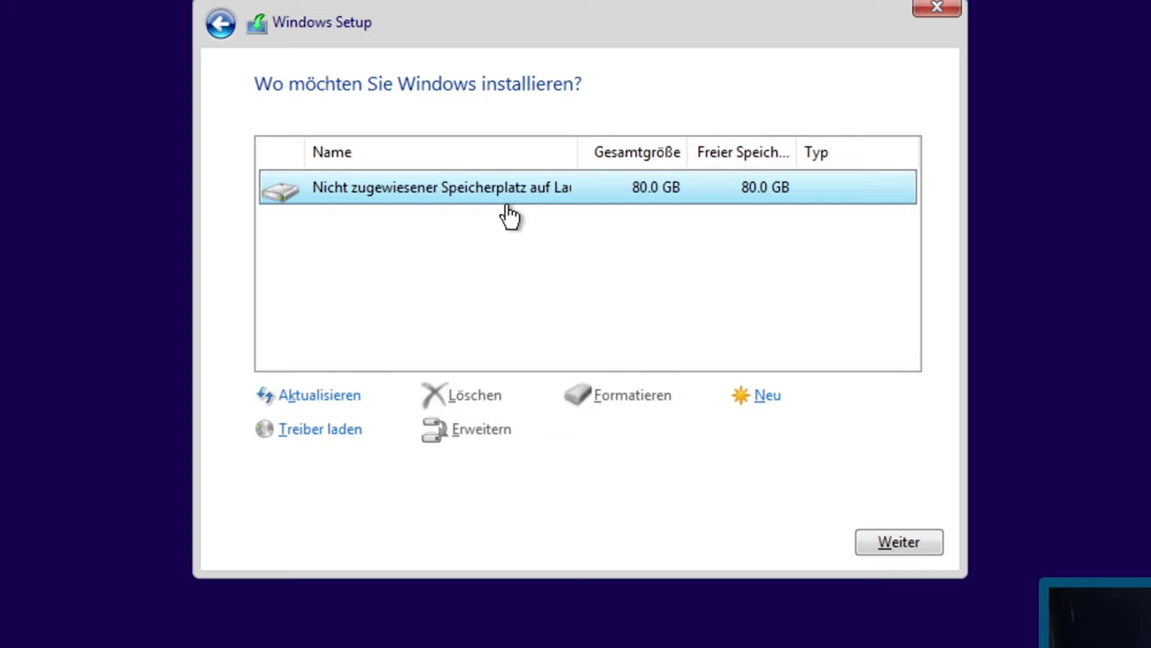
key("Return")
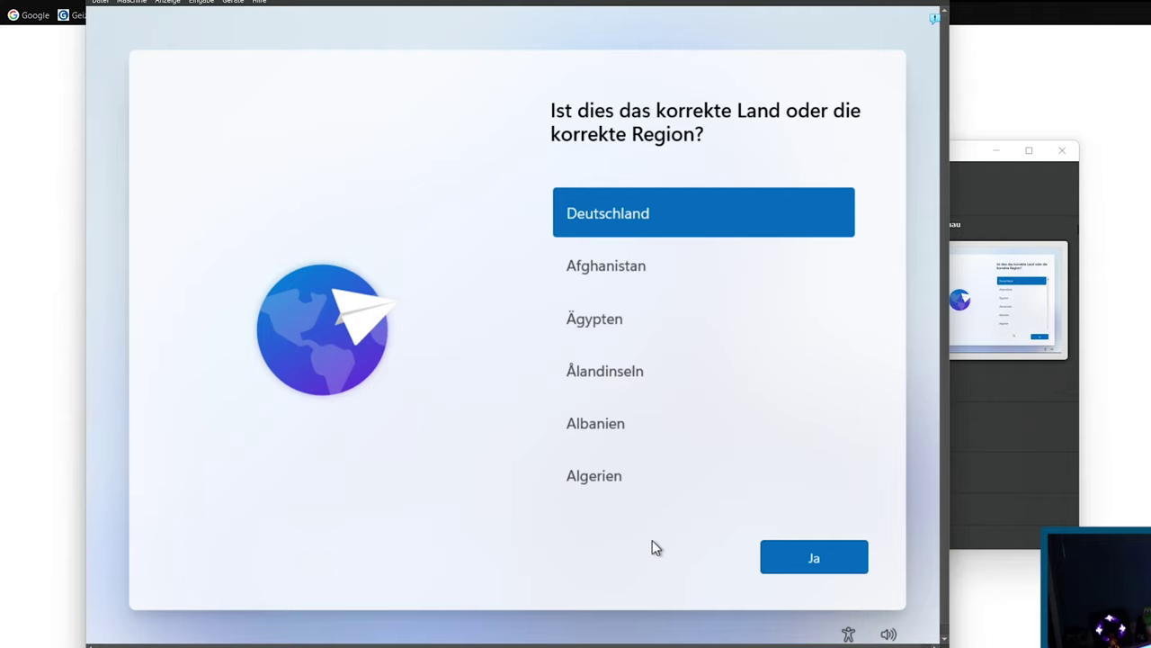
Step: Set the region to Deutschland and the keyboard layout to Deutsch, without adding a second layout
key("Return")
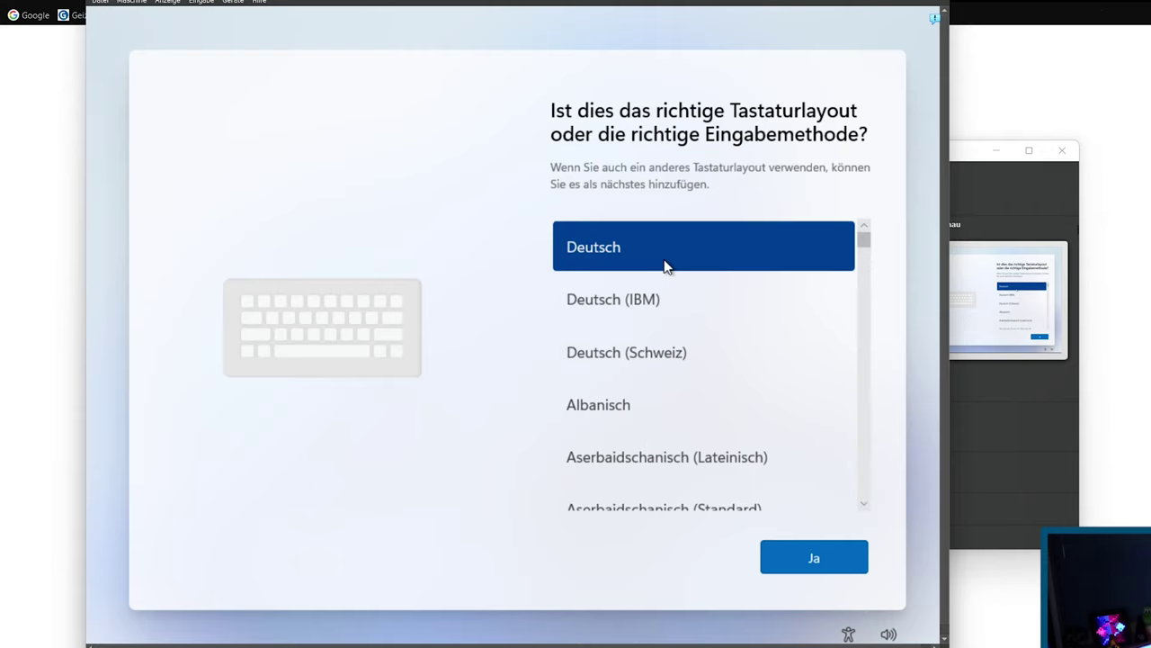
key("Return")
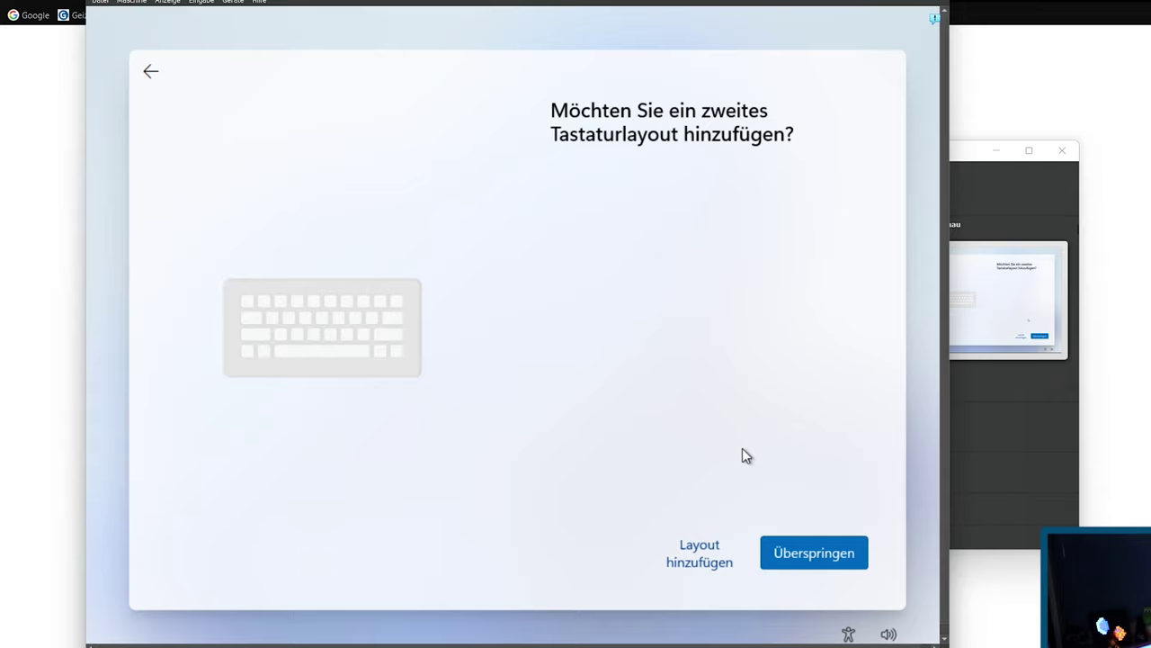
key("Return")
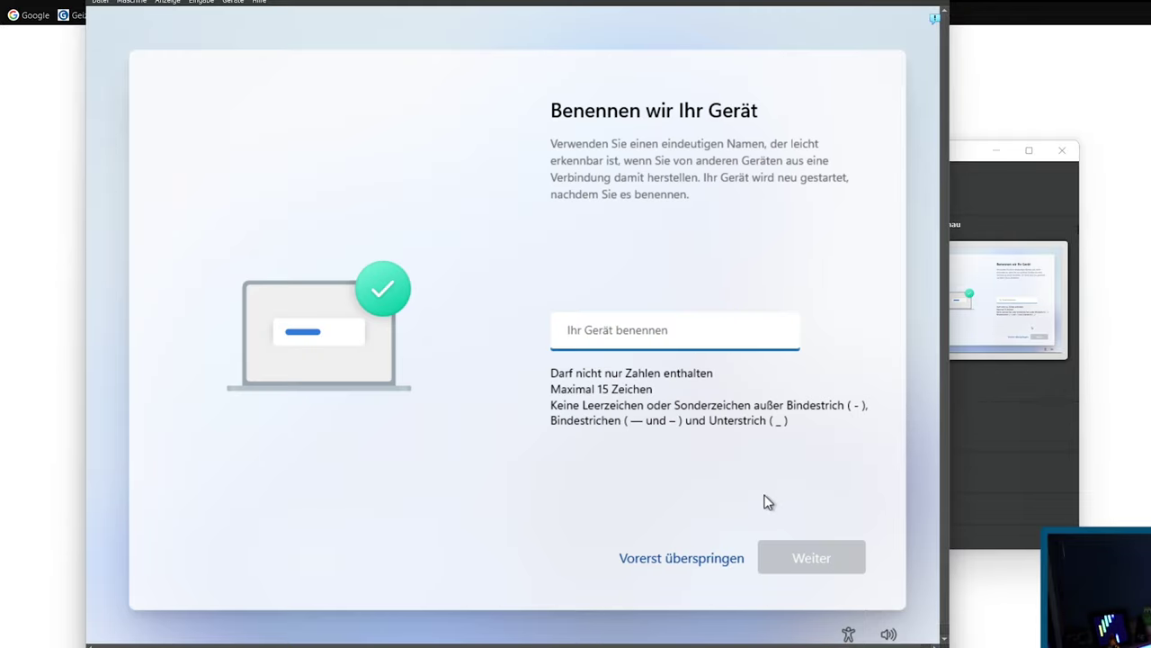
Step: Enter a name for the device and start creating a new Microsoft account from the sign-in page
type("Nesh")
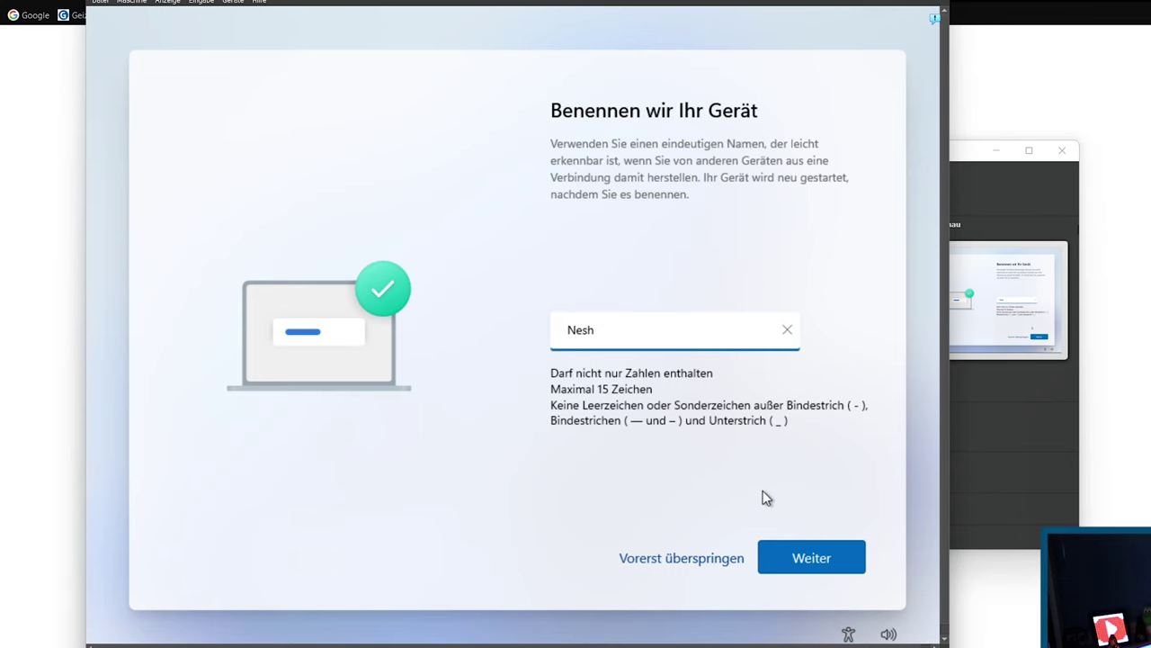
key("Return")
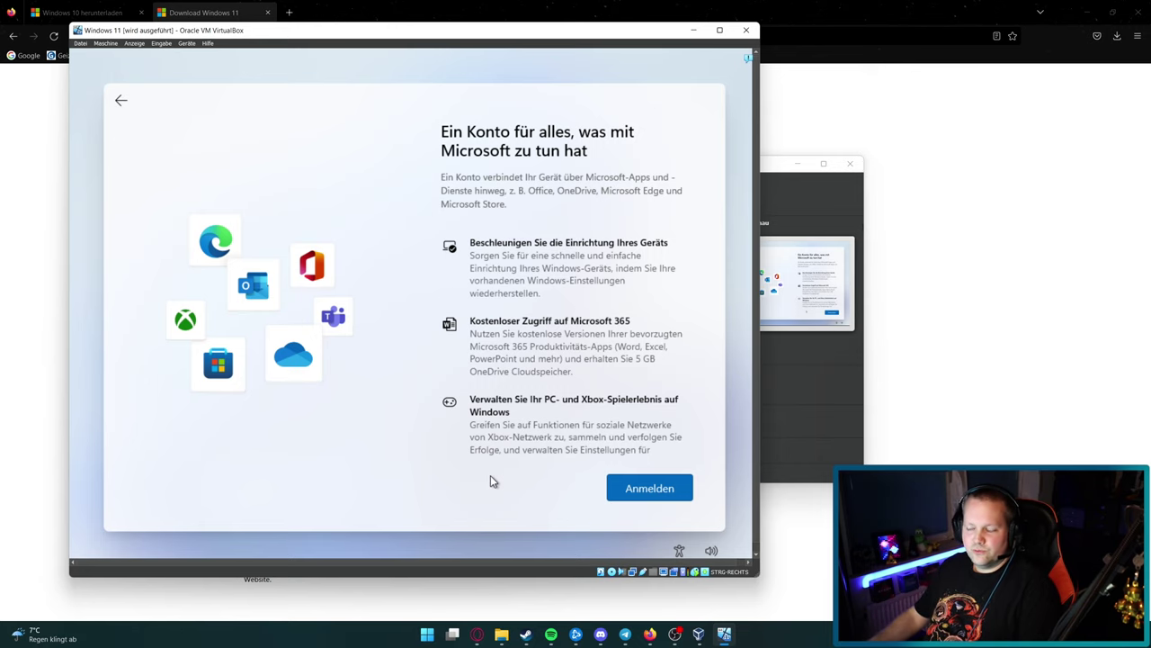
left_click(650, 493)
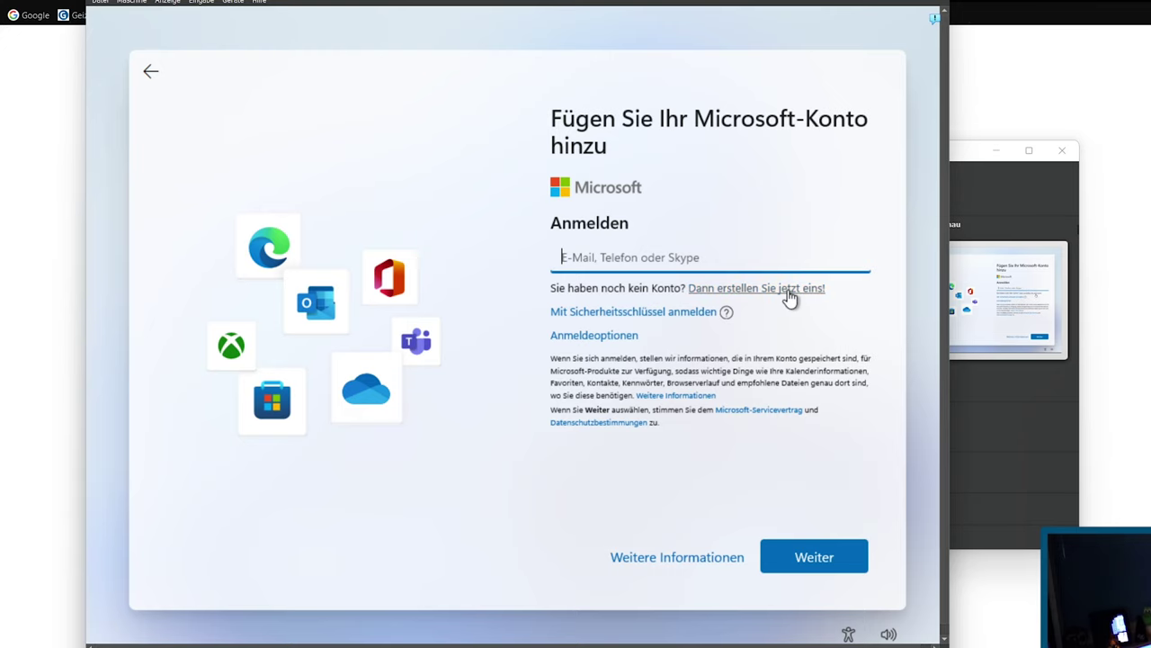
left_click(786, 290)
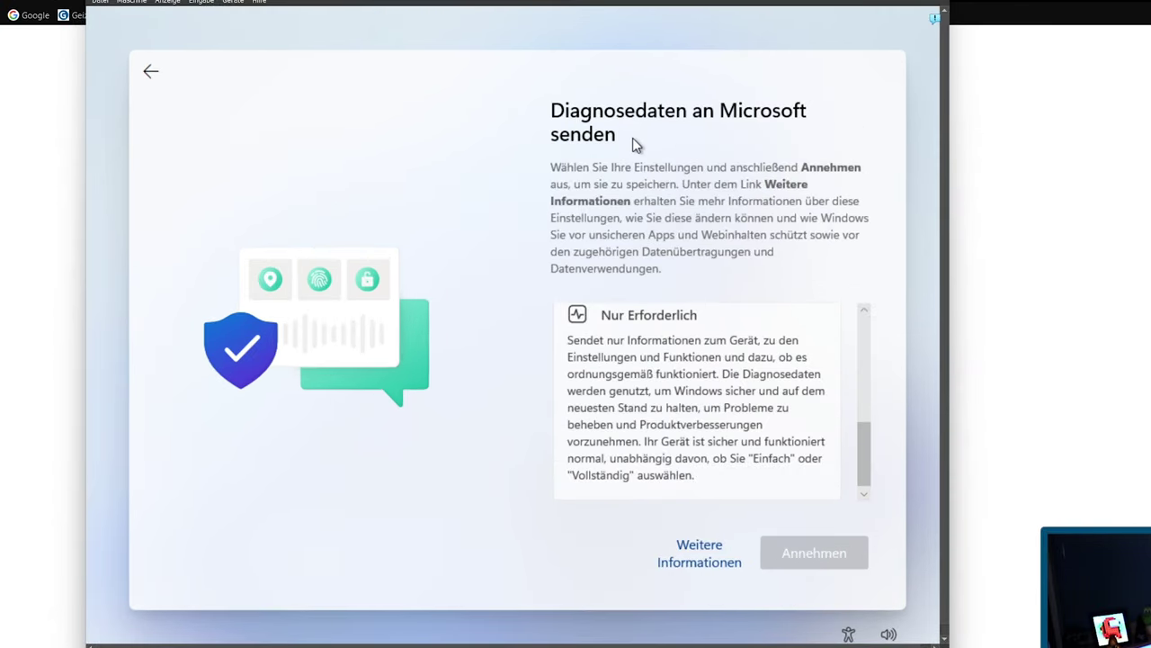
Step: Limit the diagnostic data sent to Microsoft to Nur Erforderlich and skip the personalised experience choices
left_click(740, 372)
left_click(845, 545)
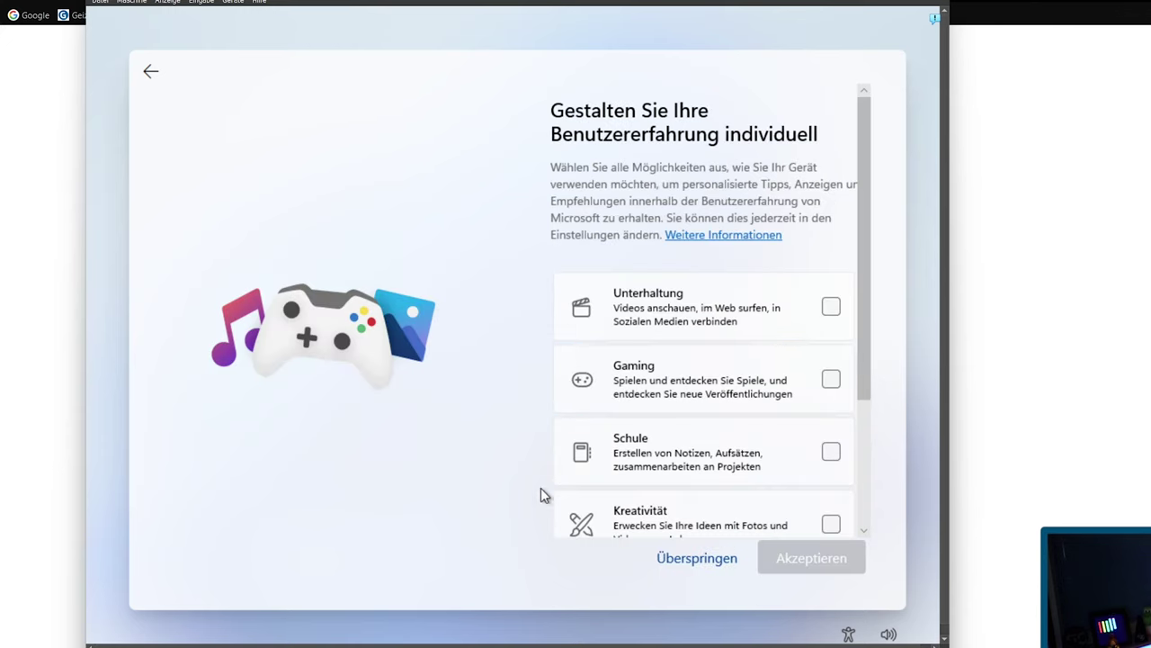
left_click(675, 559)
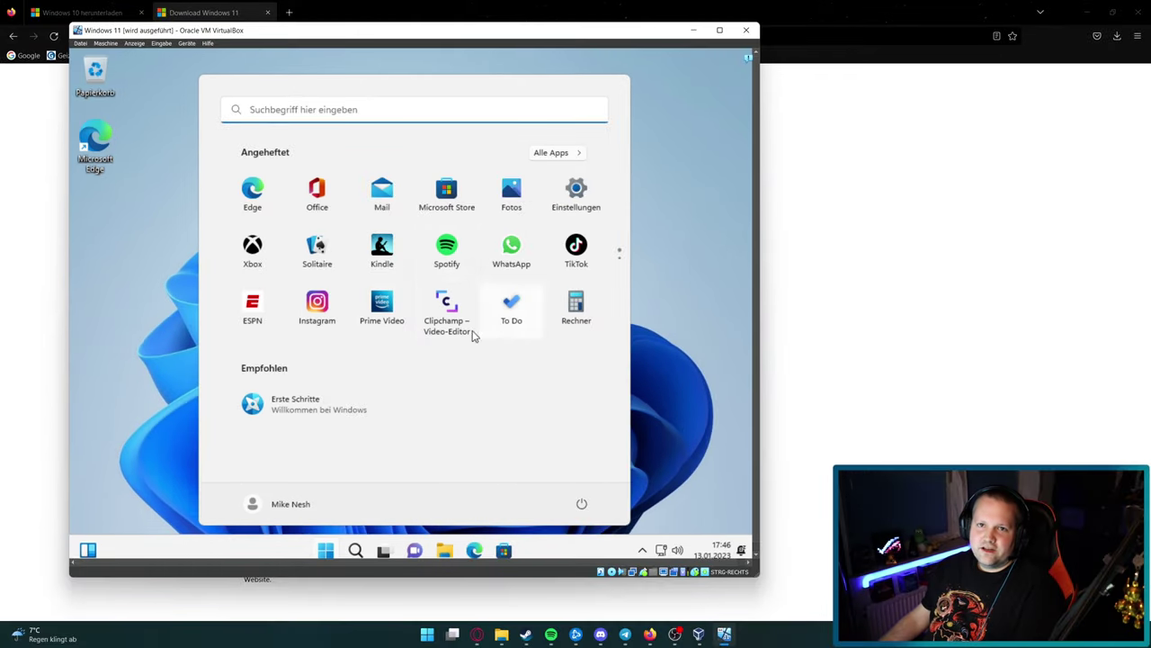
Step: Search Windows for "aktiv", open the activation settings and bring up the dialog for changing the product key
left_click(326, 550)
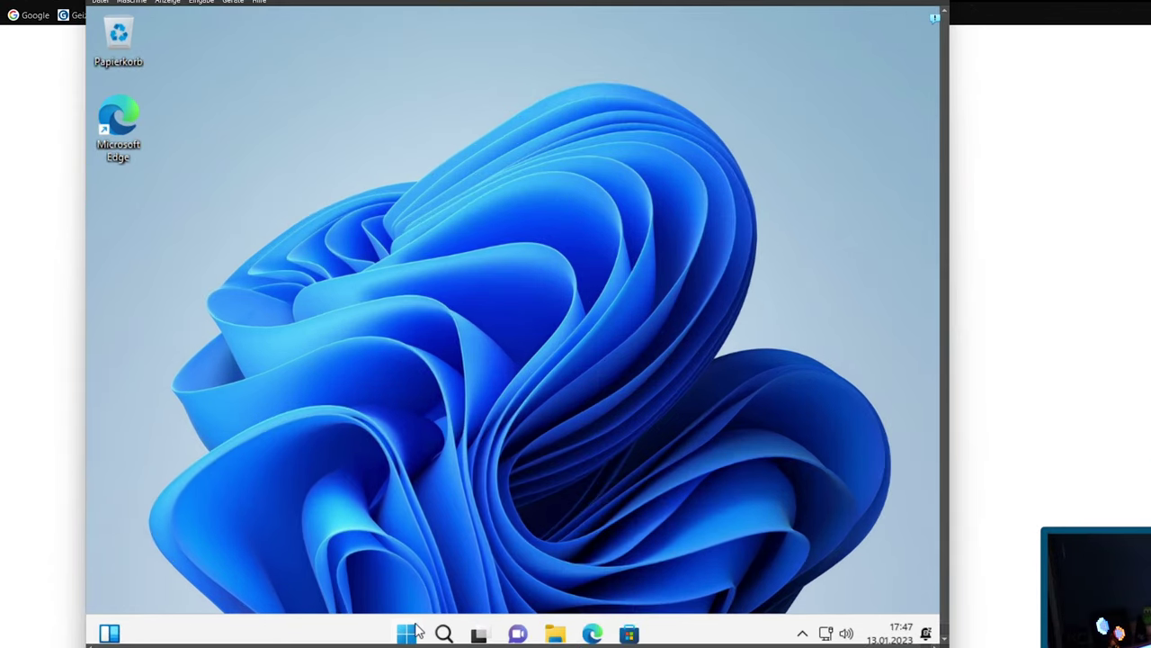
left_click(406, 634)
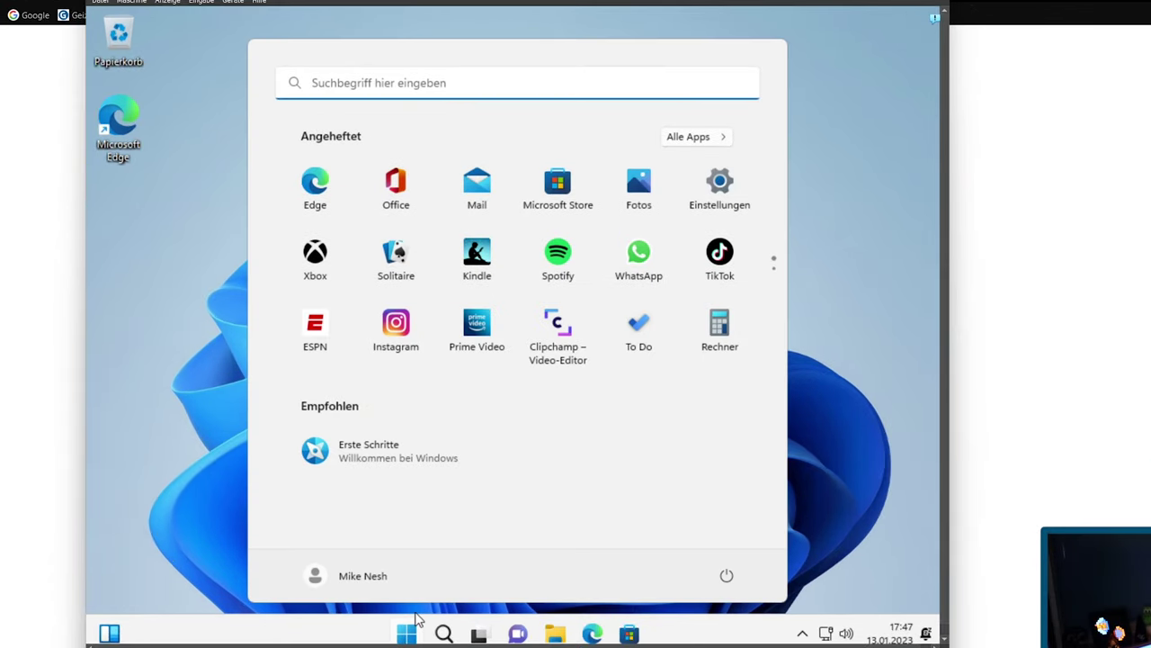
type("aktiv")
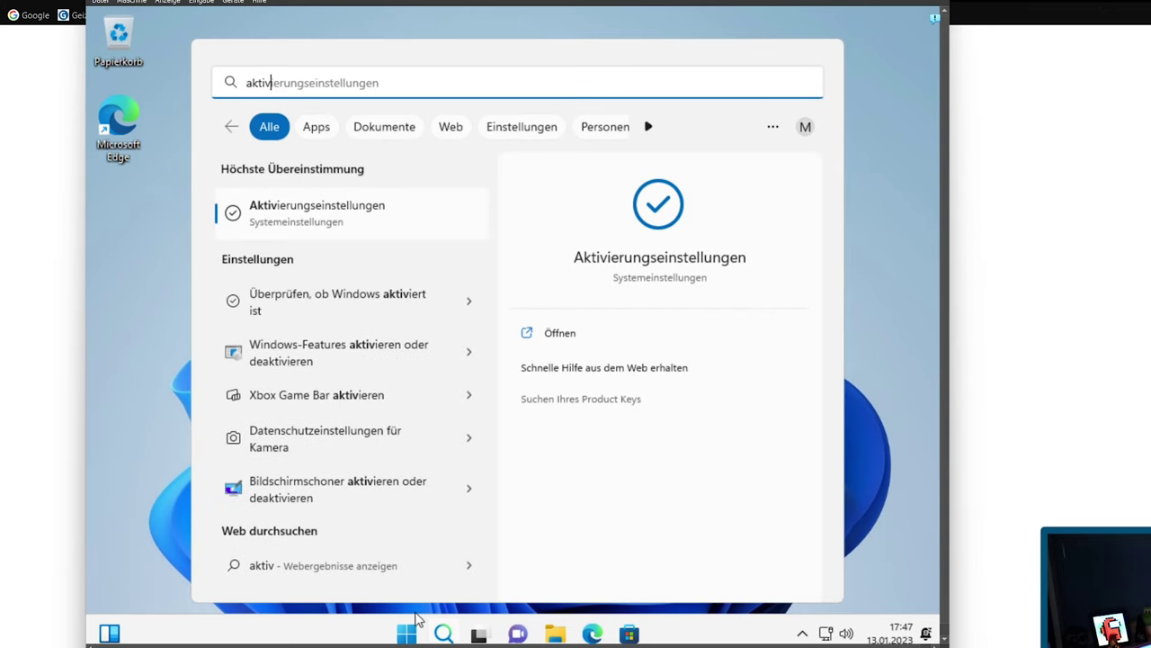
left_click(351, 216)
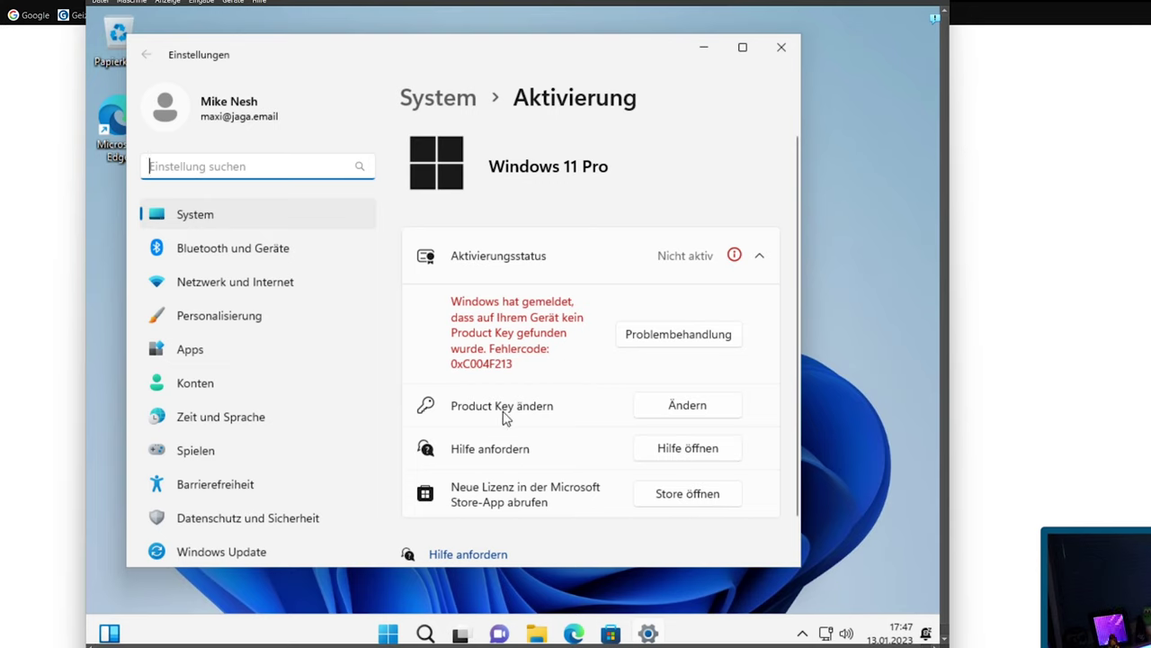
left_click(666, 407)
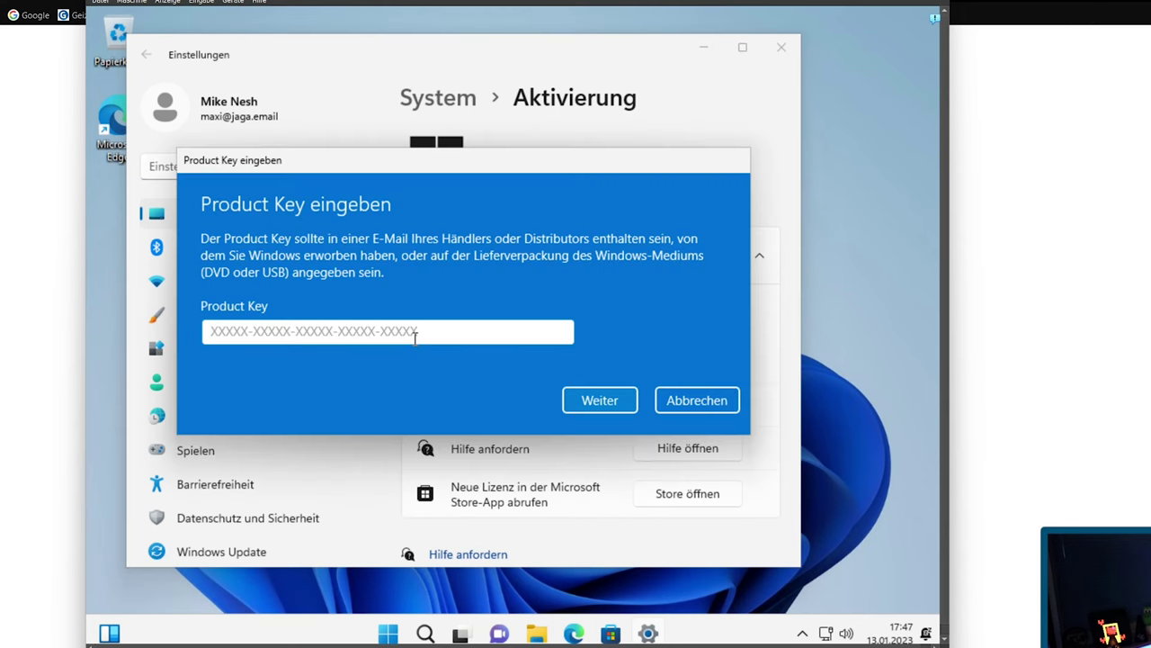